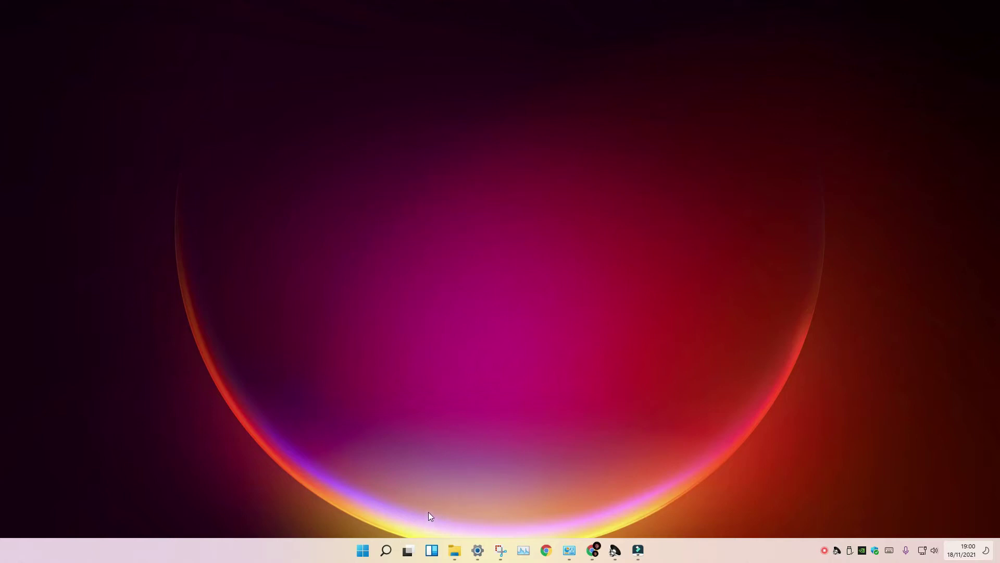
- Search the system for "servicios" and open the Servicios application
click(363, 554)
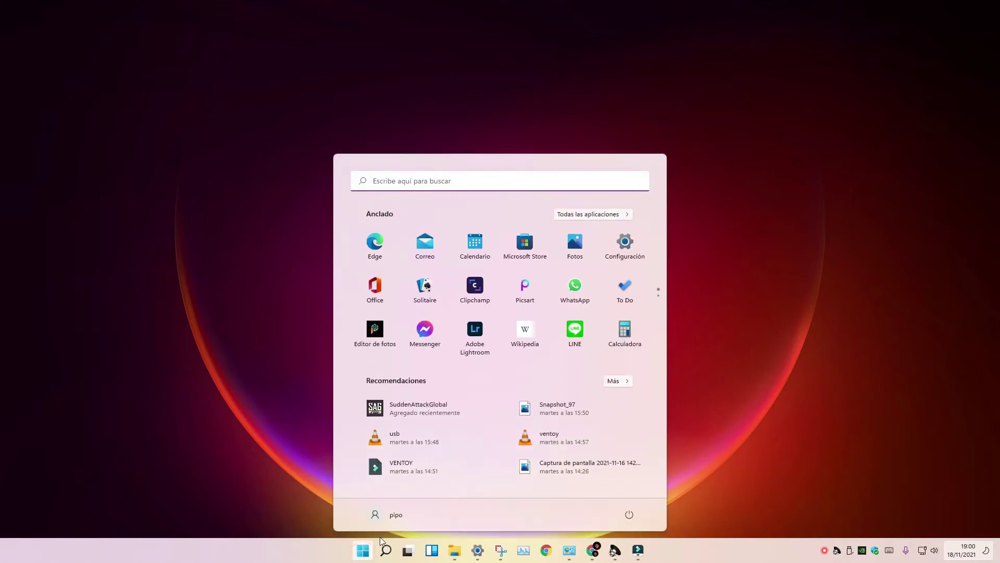
click(465, 183)
click(466, 182)
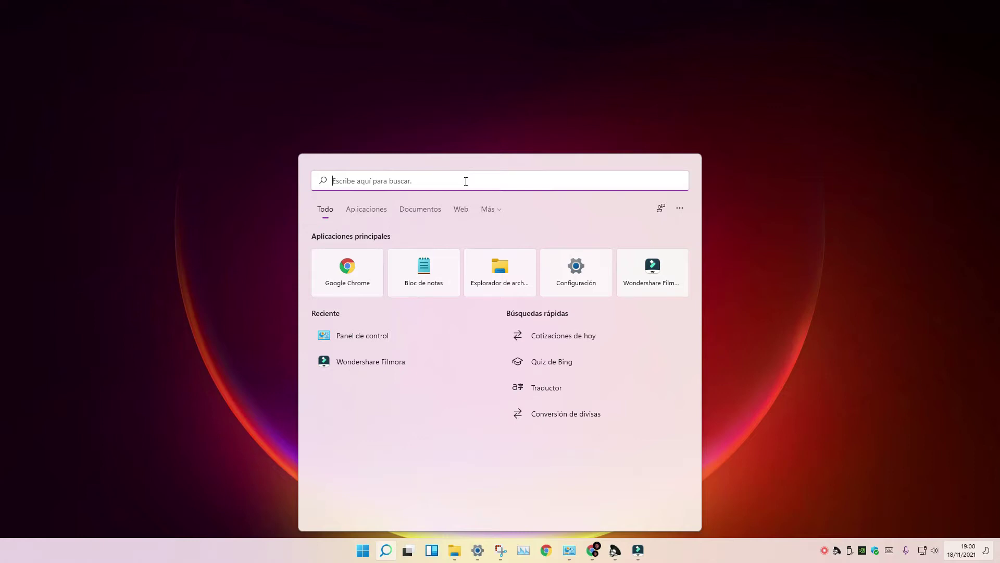
text(ser)
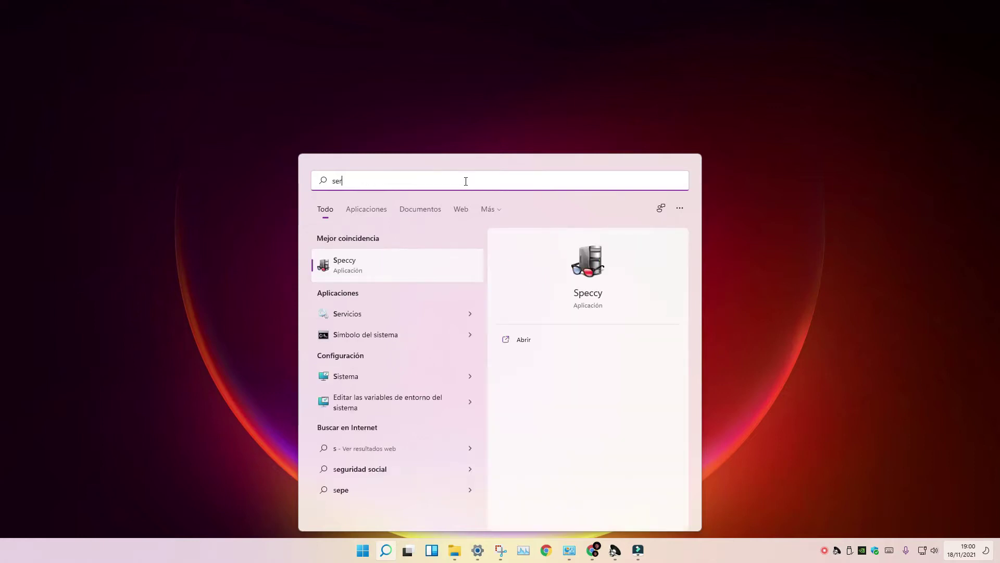
text(vicios)
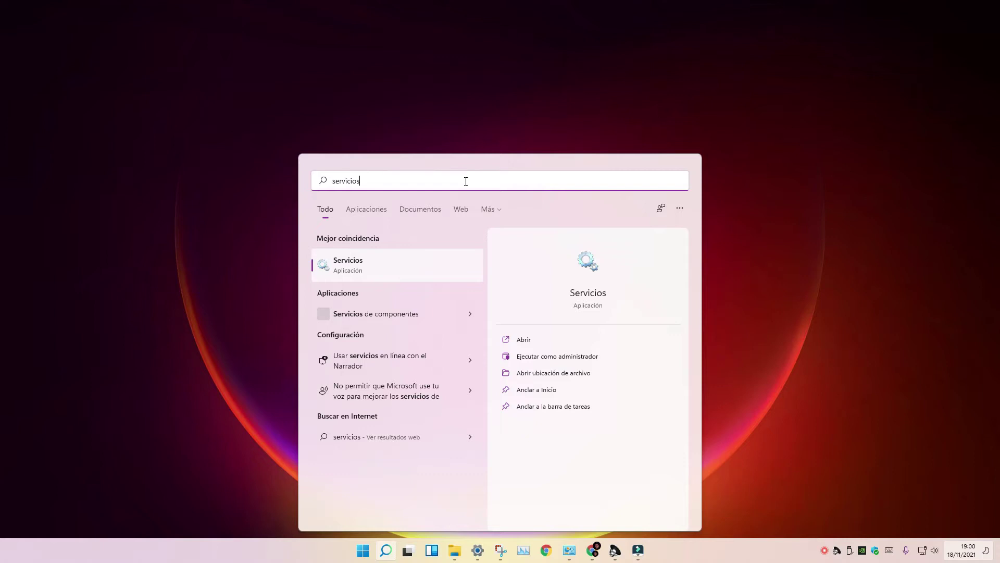
click(381, 269)
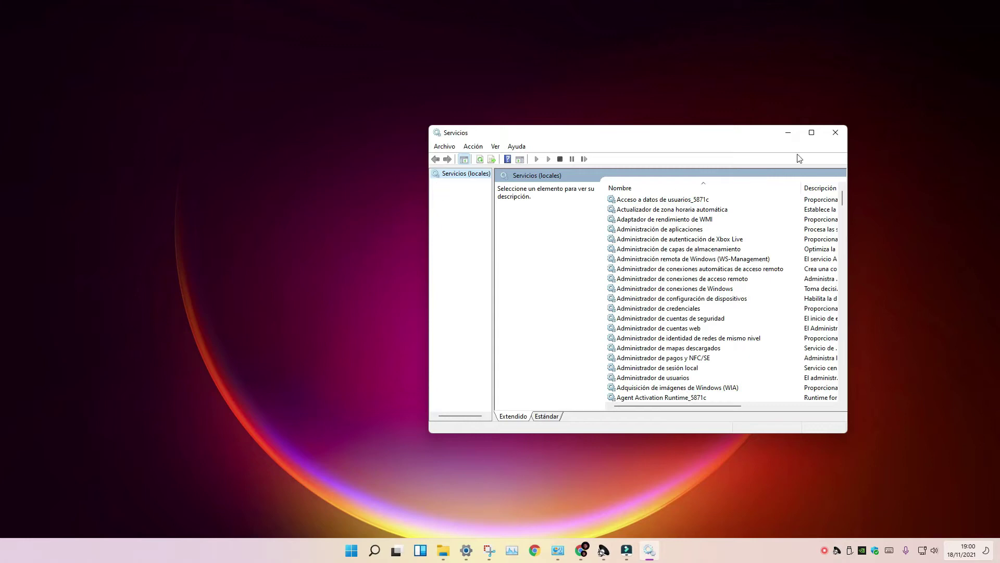
- Select the Windows Update service in the local services list and maximize the Servicios window
drag(731, 136, 675, 129)
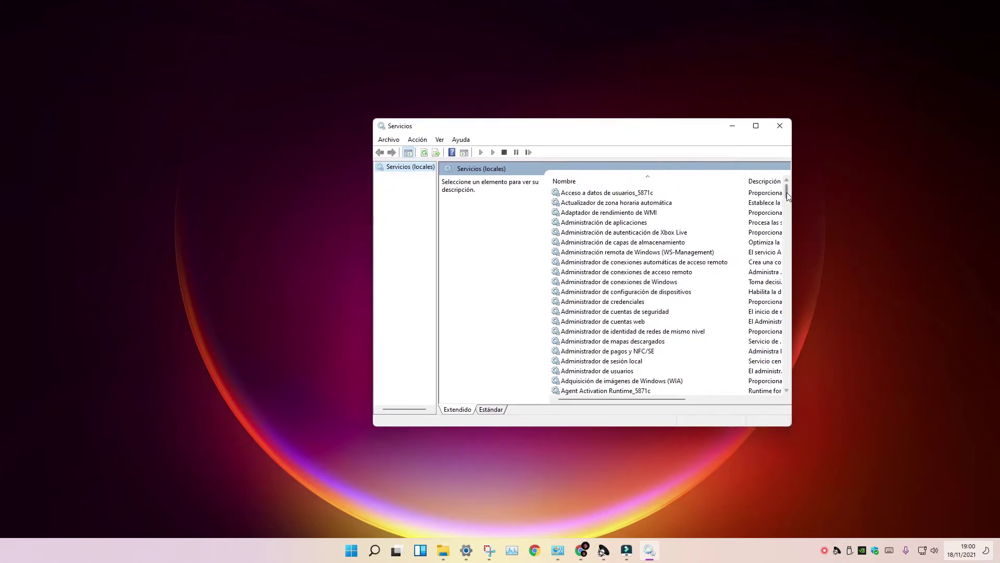
drag(786, 193, 784, 393)
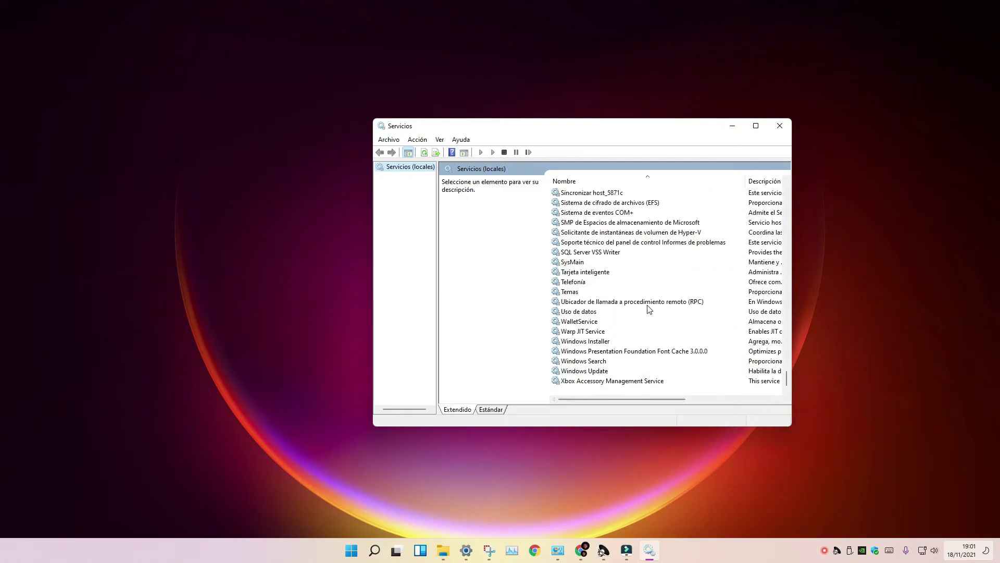
click(595, 372)
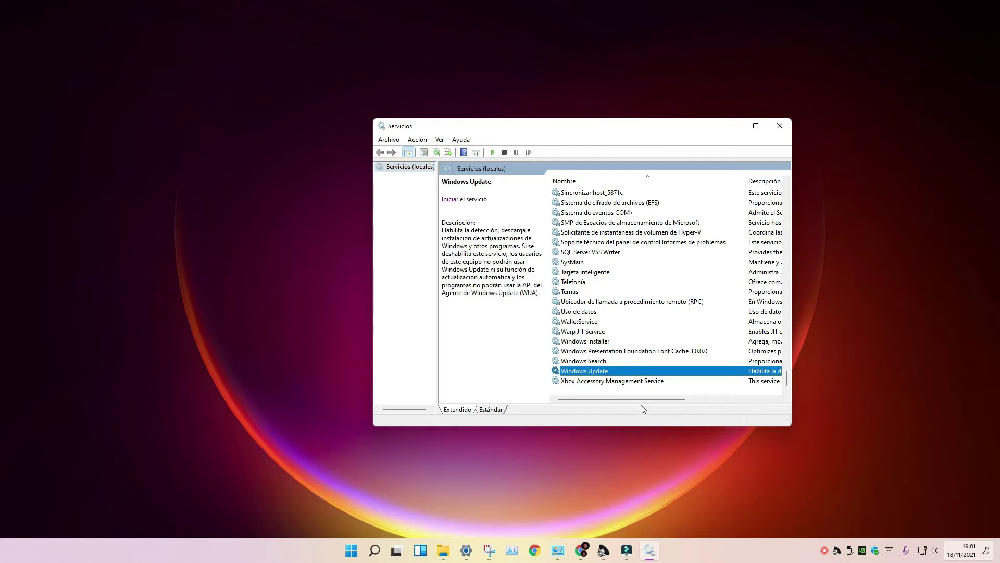
click(756, 125)
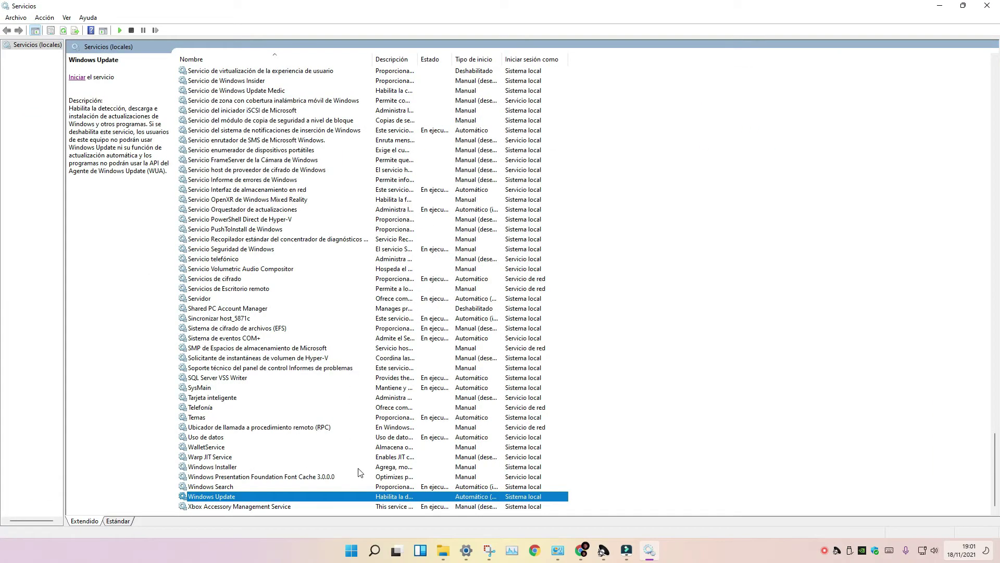
- Set the Windows Update service's startup type to Manual, apply it and close its properties
double_click(444, 497)
click(498, 258)
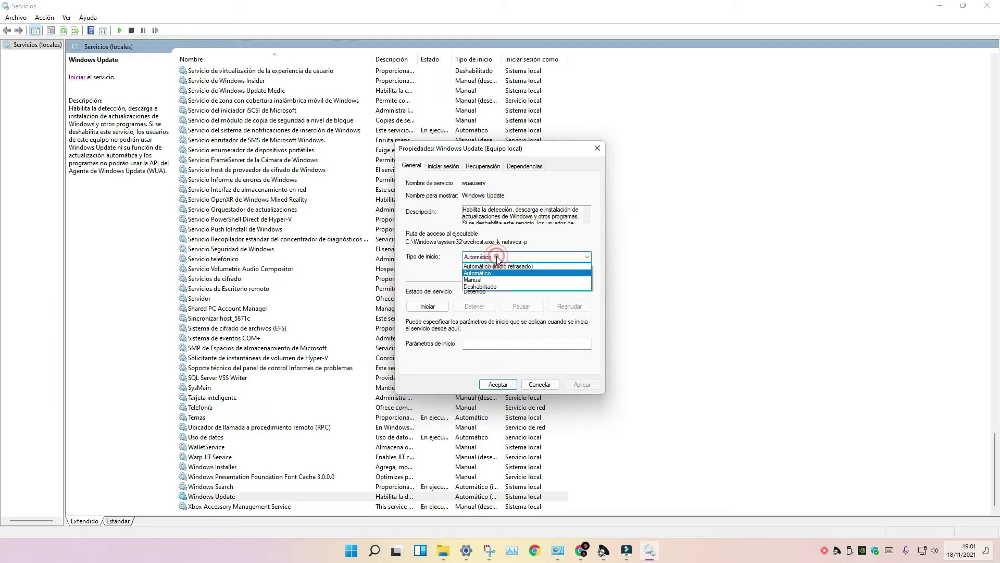
click(473, 280)
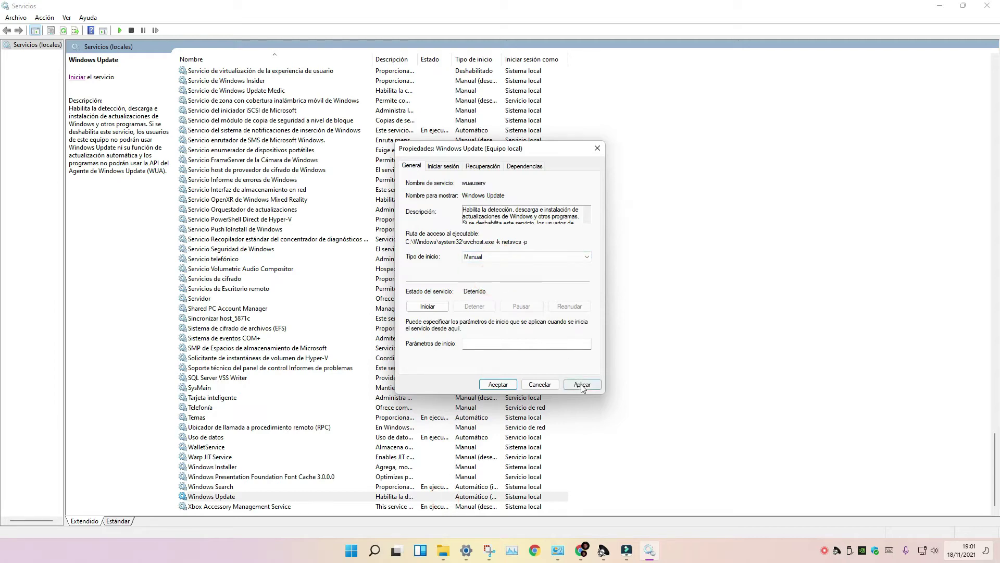
click(581, 384)
click(498, 385)
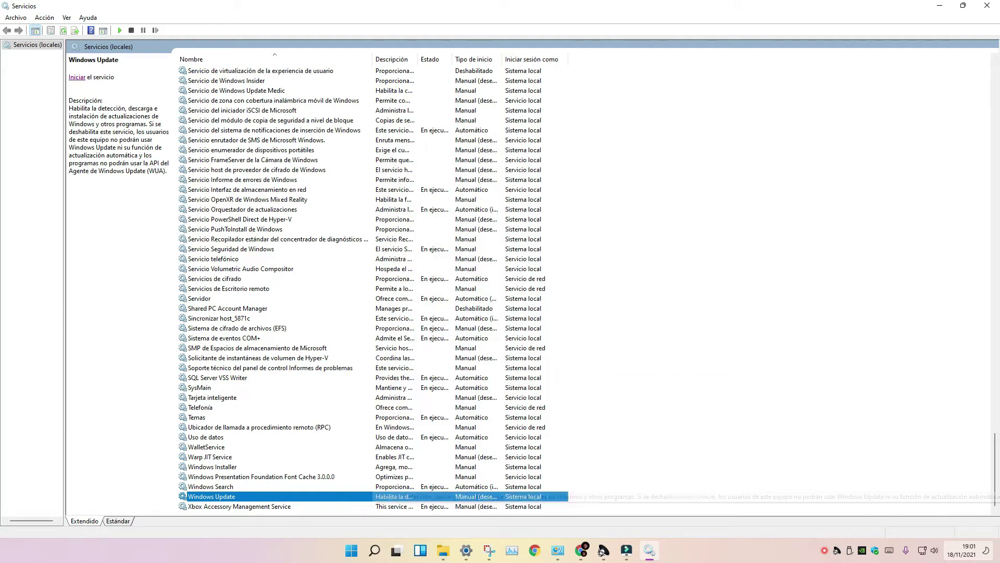
- Set the Windows Update service's startup type to Automático (inicio retrasado), apply it and close its properties
double_click(392, 499)
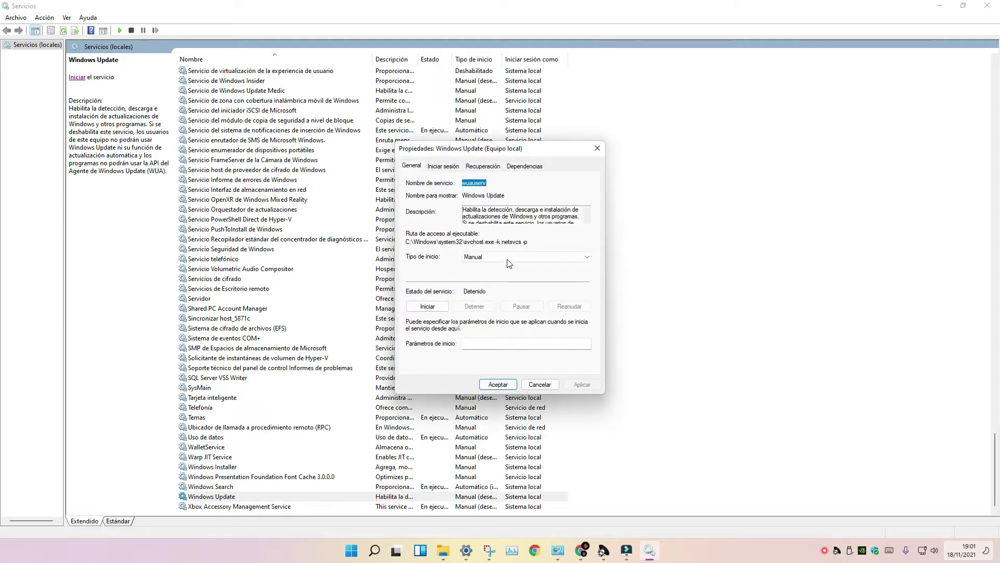
click(508, 258)
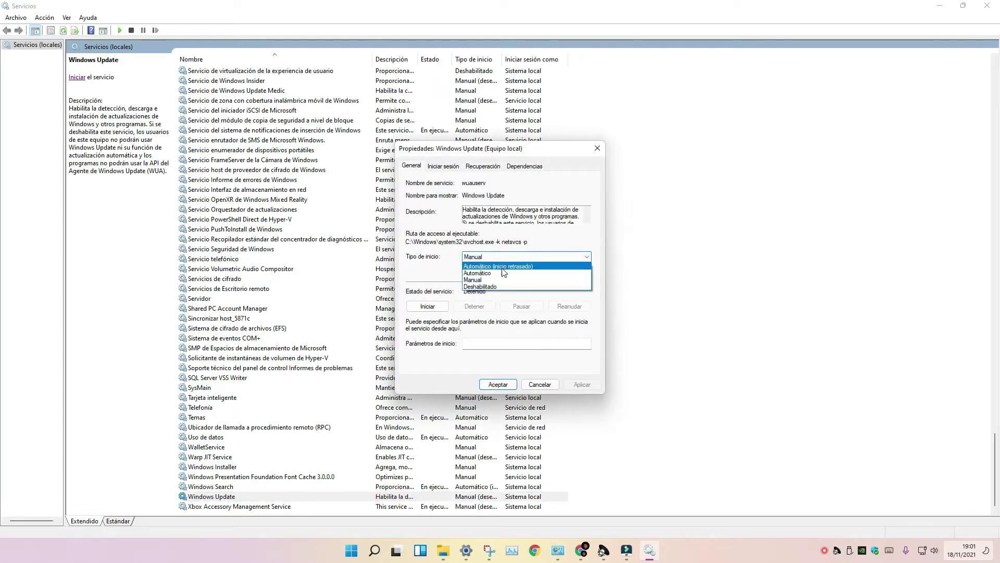
click(503, 266)
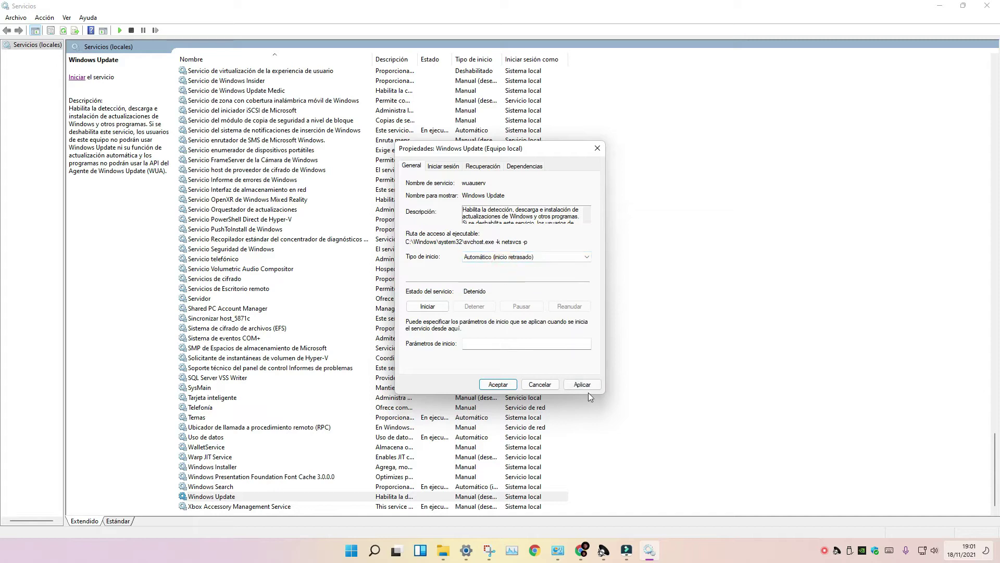
click(582, 384)
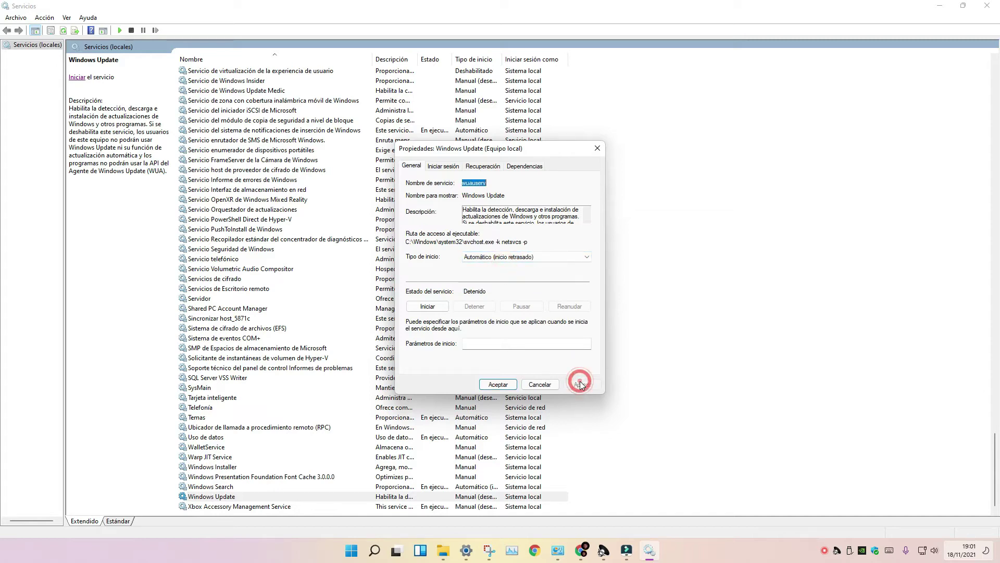
click(503, 385)
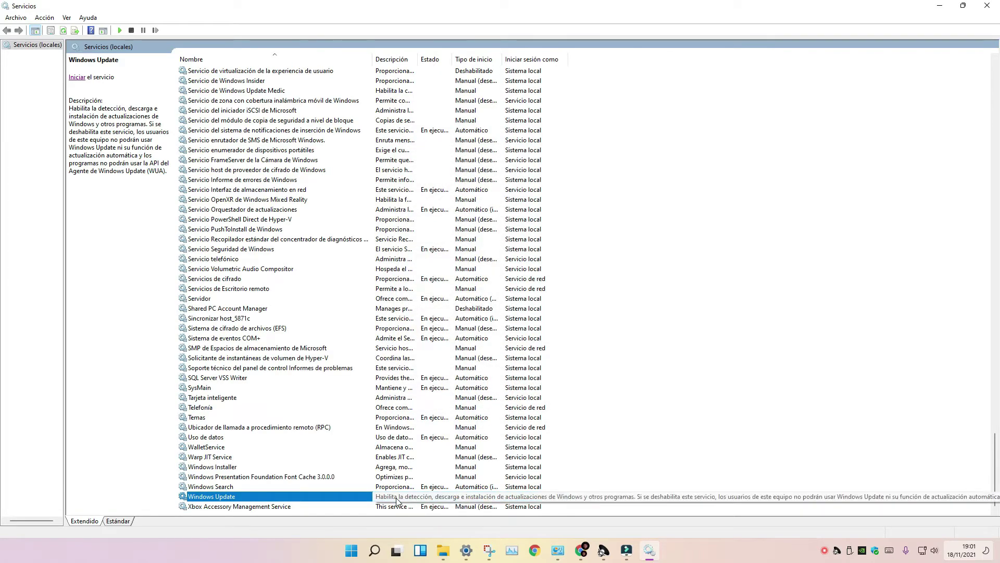
- Start the Windows Update service from its properties and reapply the Automático (inicio retrasado) startup type
double_click(381, 499)
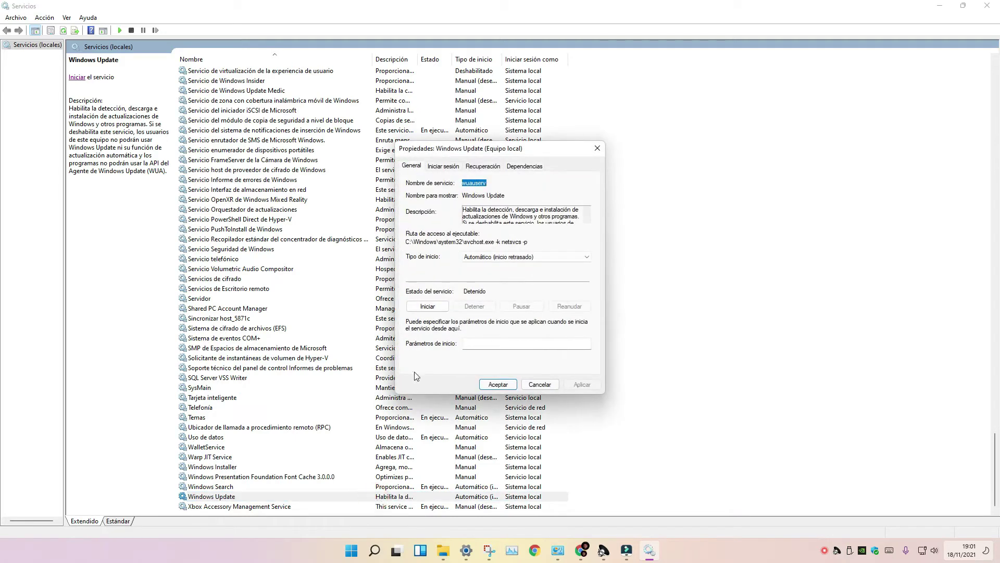
click(430, 309)
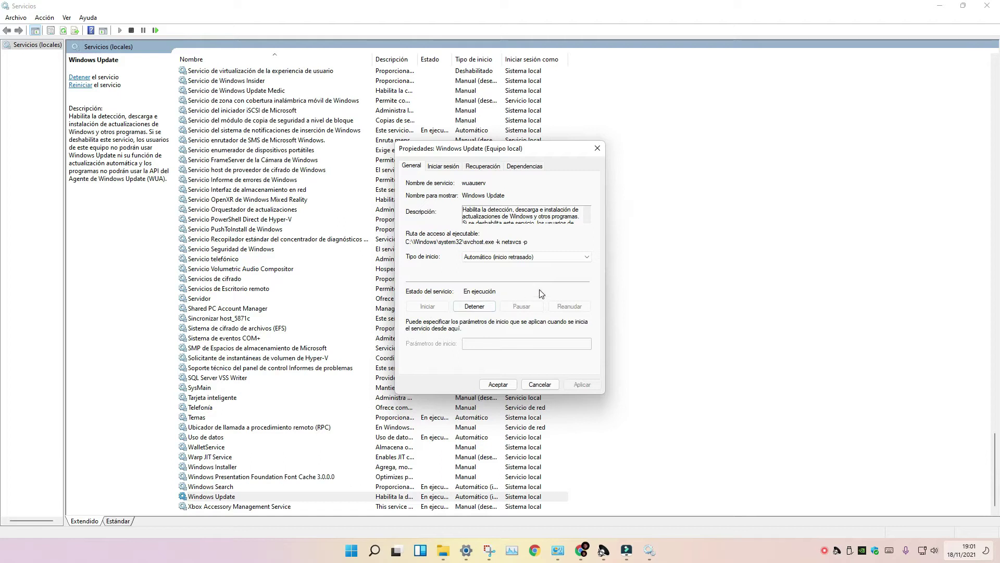
click(560, 258)
click(563, 258)
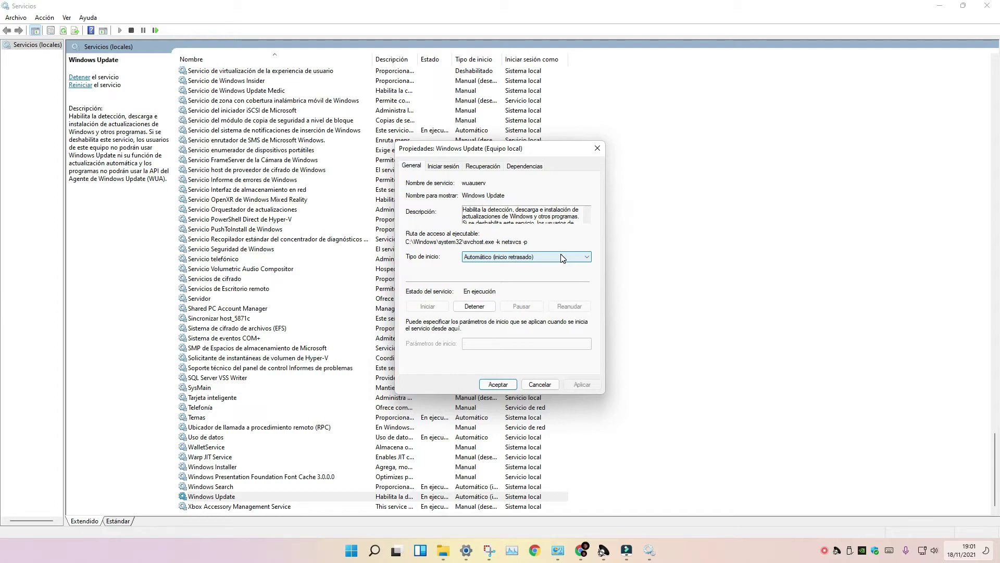
click(563, 258)
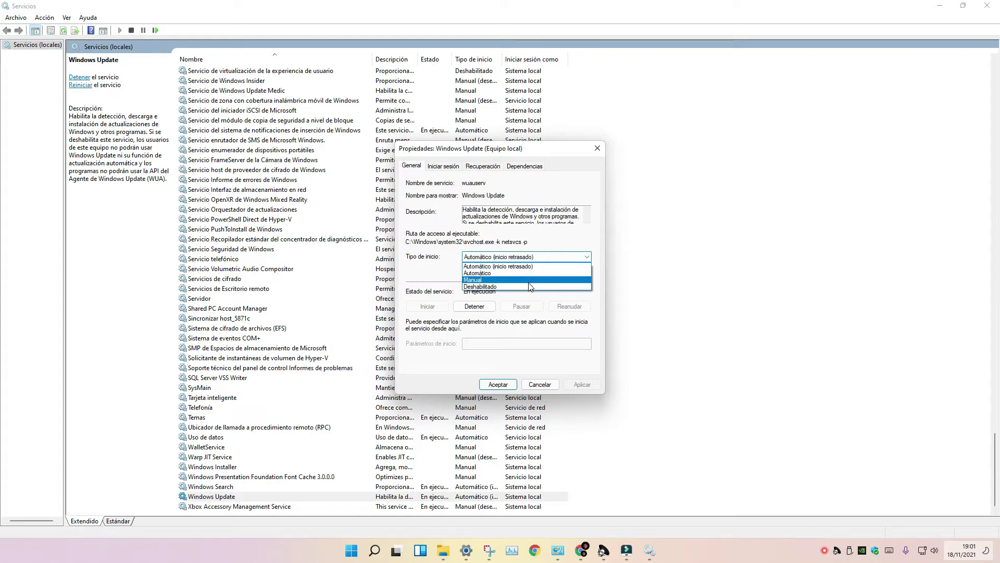
click(534, 267)
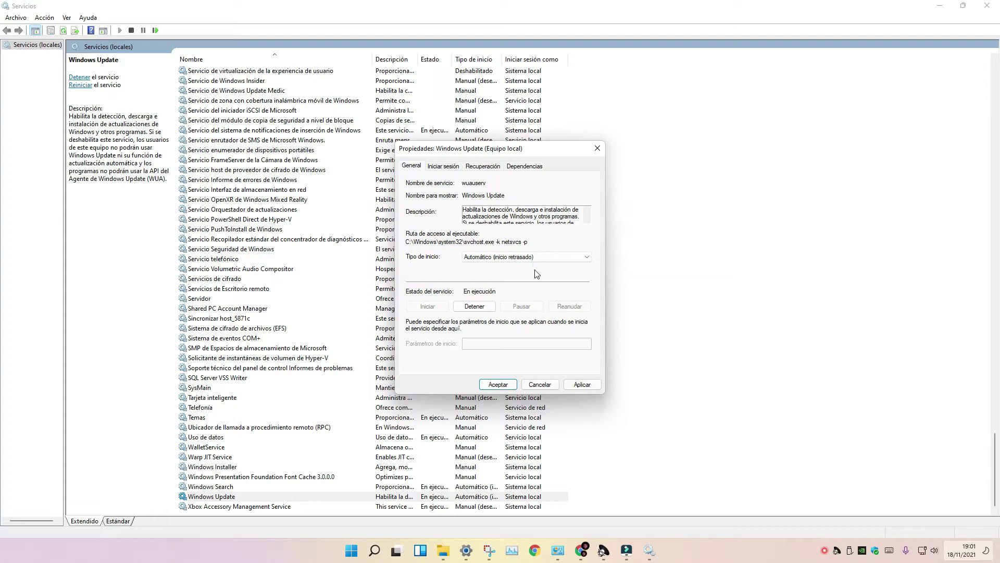
click(582, 384)
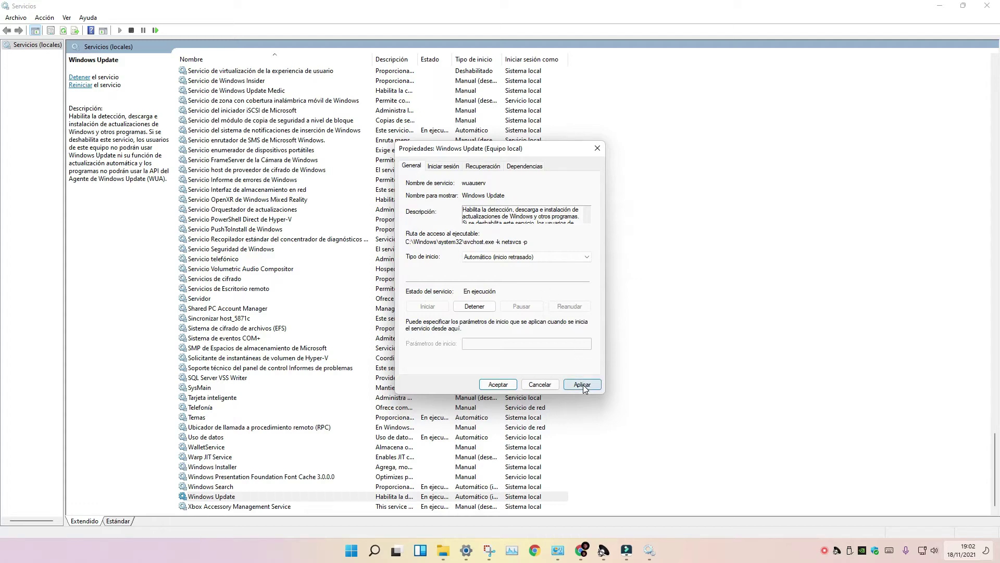
click(581, 384)
click(492, 384)
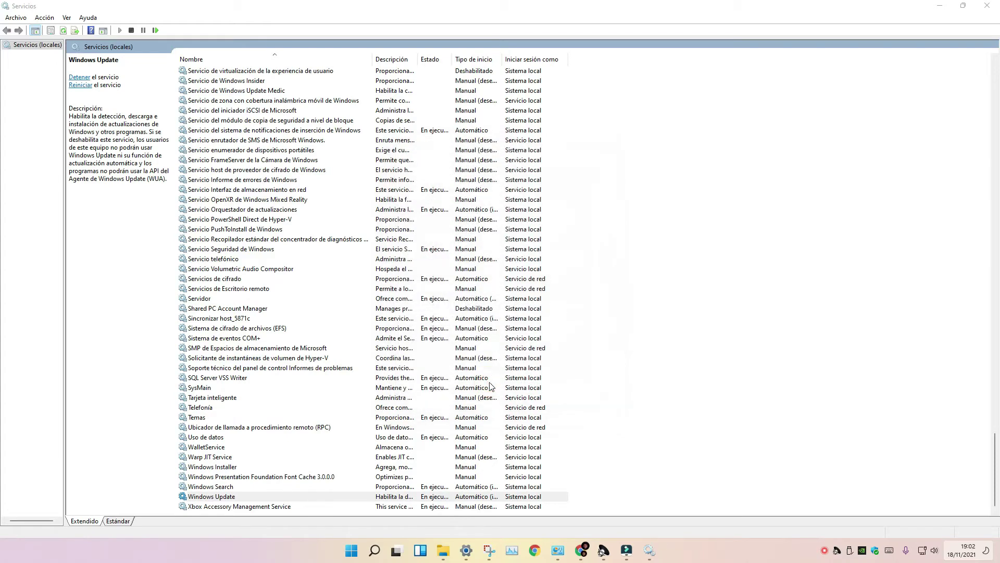
- Check the Windows Update service's startup type and status in its properties, and close Servicios
double_click(439, 501)
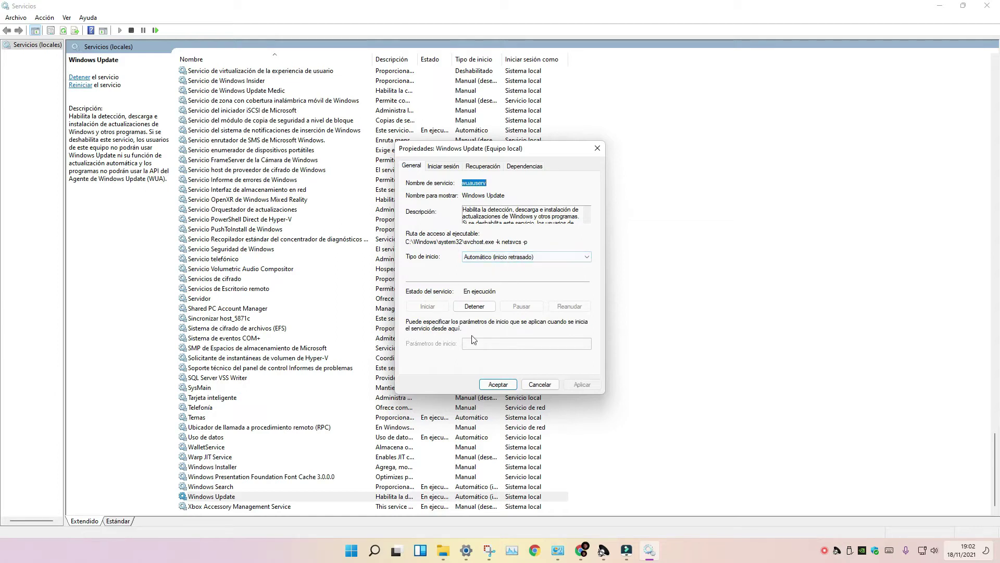
click(497, 385)
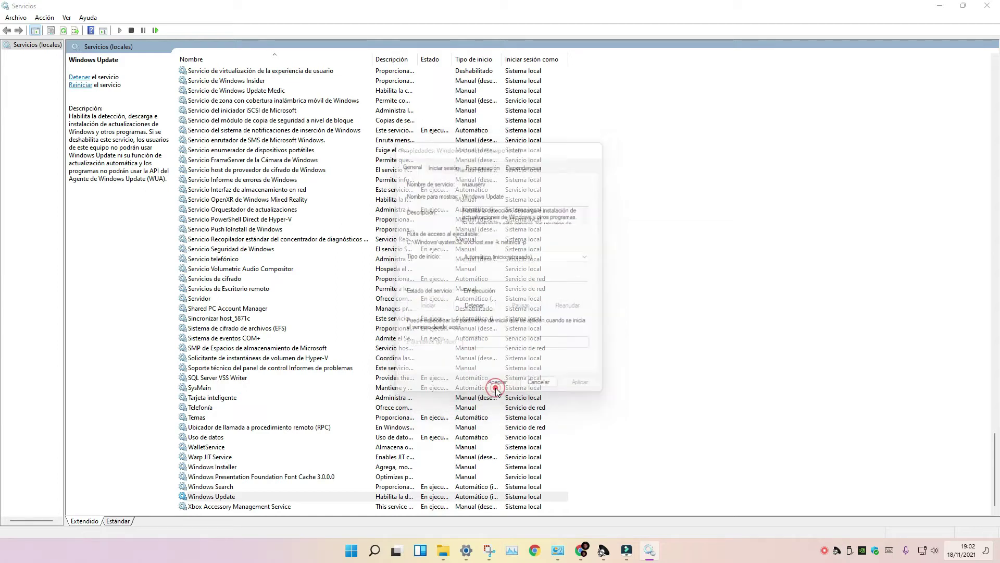
click(984, 7)
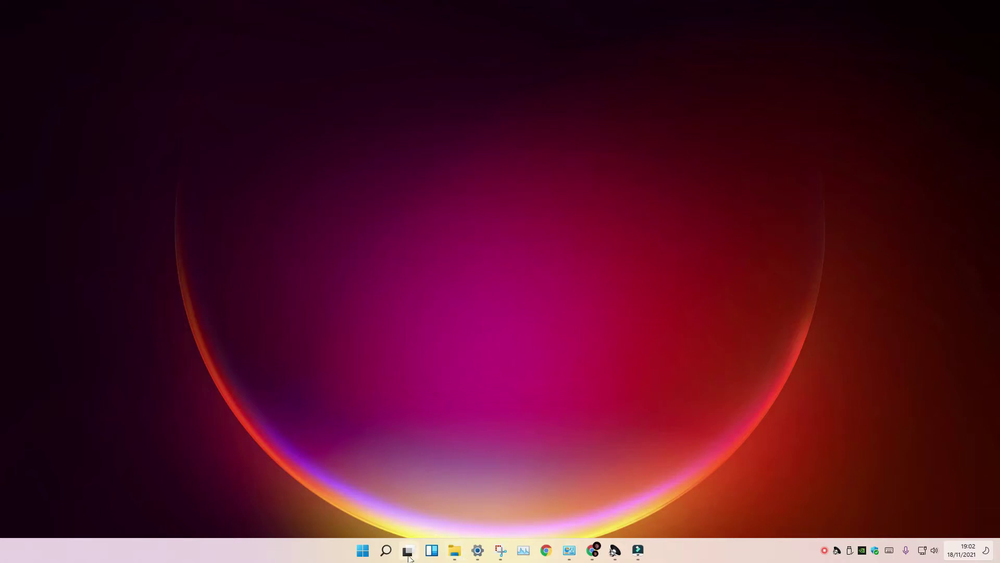
- Search for "windows upda", open the Windows Update settings in Configuración and check for updates
click(386, 550)
click(449, 184)
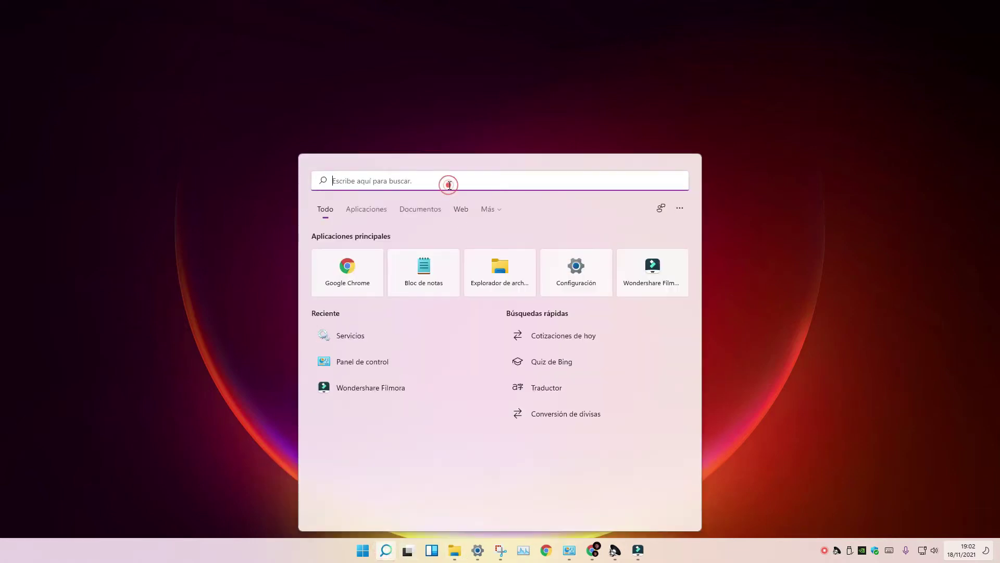
text(wind)
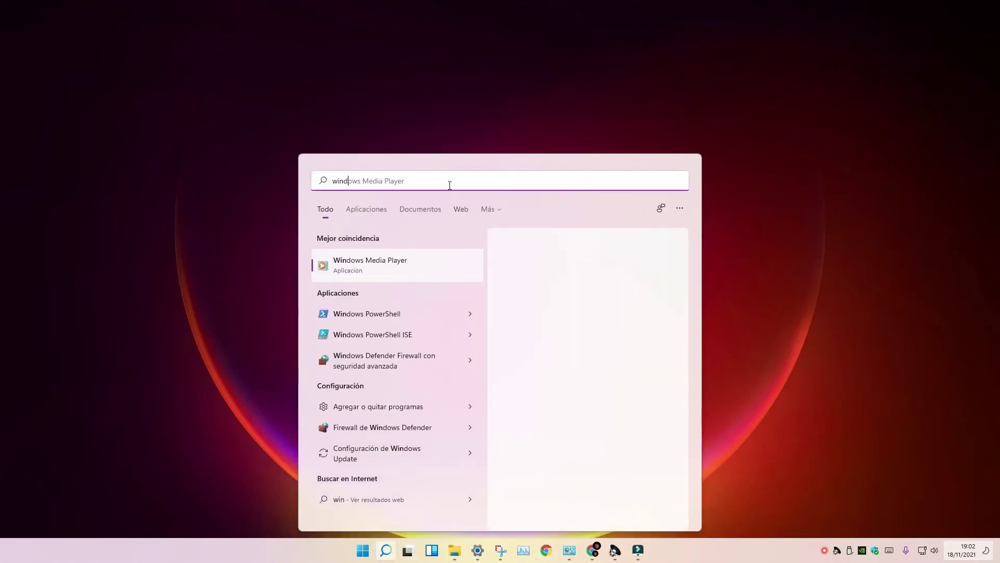
text(ows )
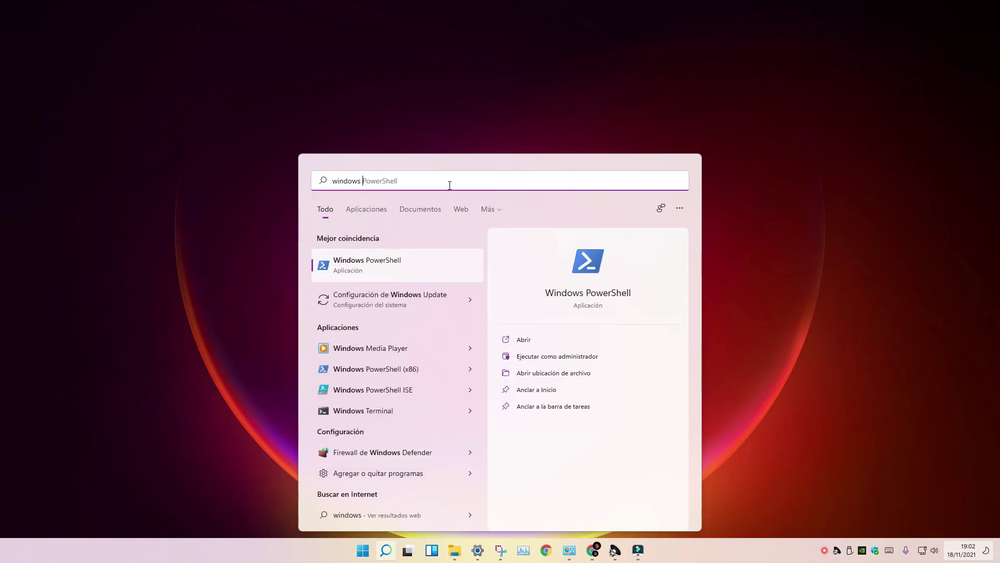
text(upda)
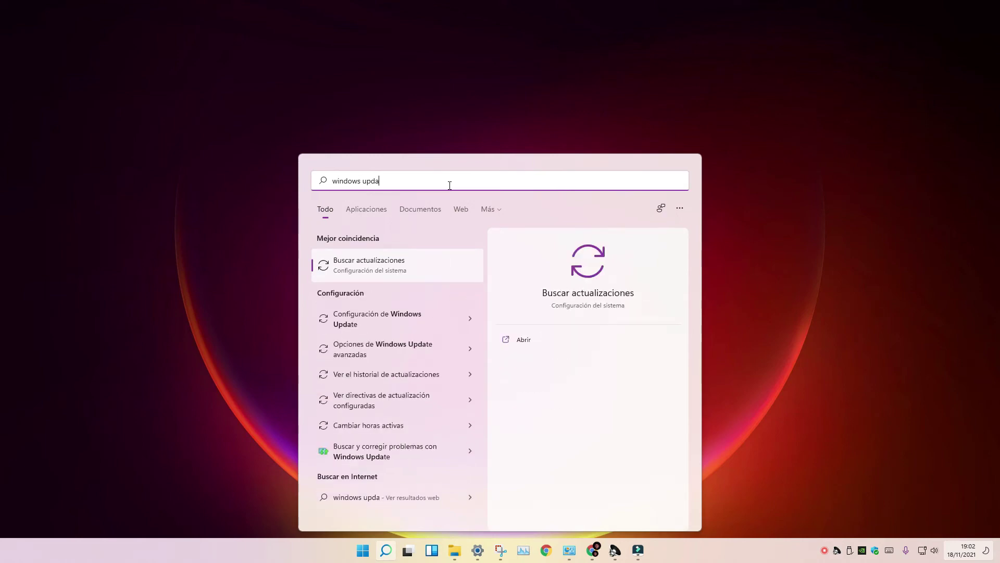
click(376, 265)
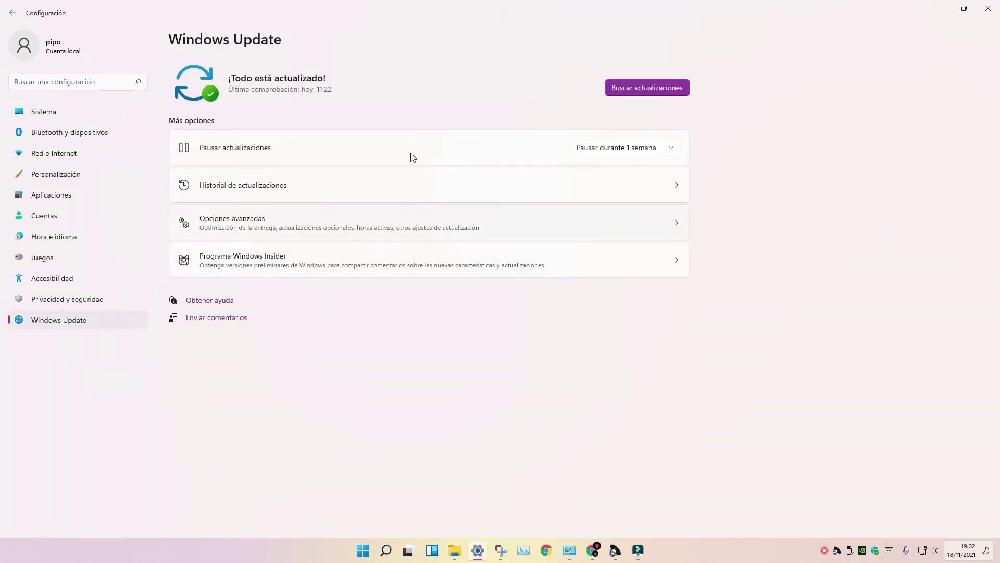
click(670, 90)
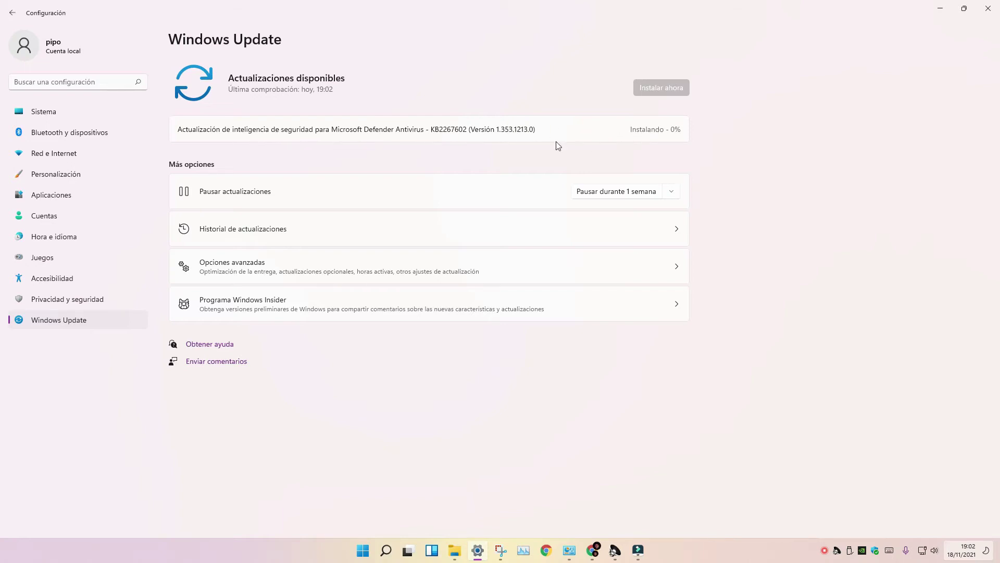
- Review the quality, driver and definition updates in Historial de actualizaciones, return to the main Windows Update page and minimize Configuración
click(267, 237)
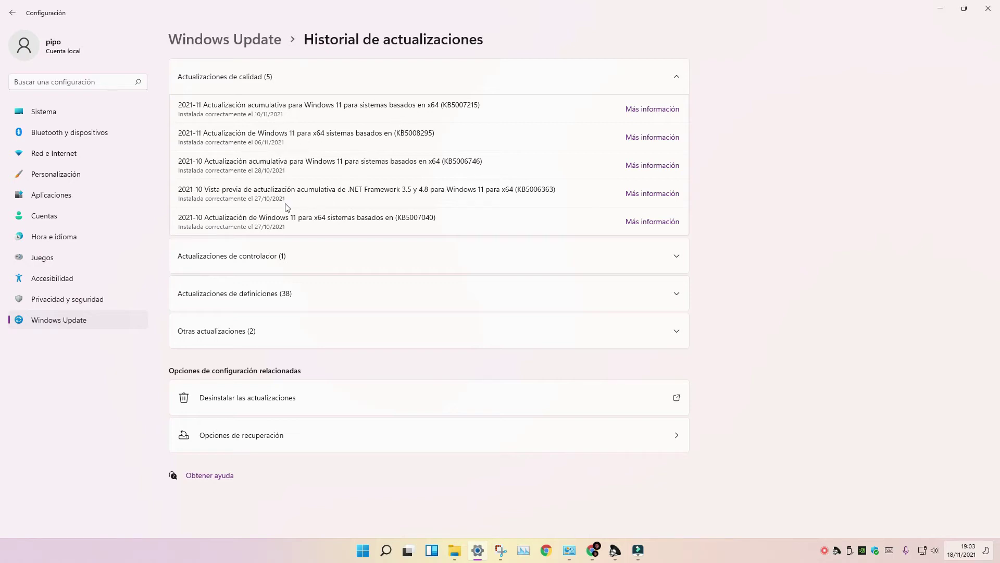
click(281, 265)
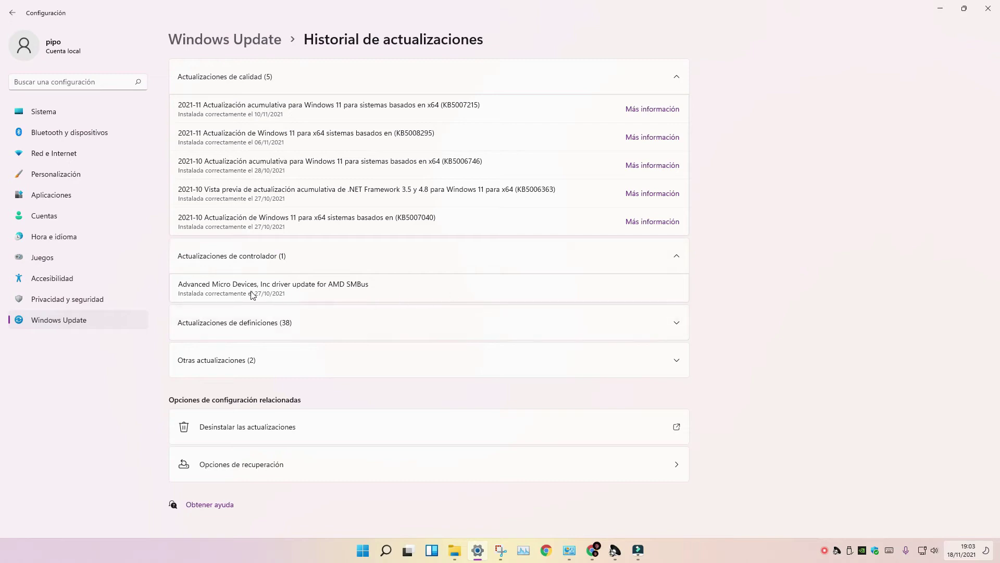
click(265, 327)
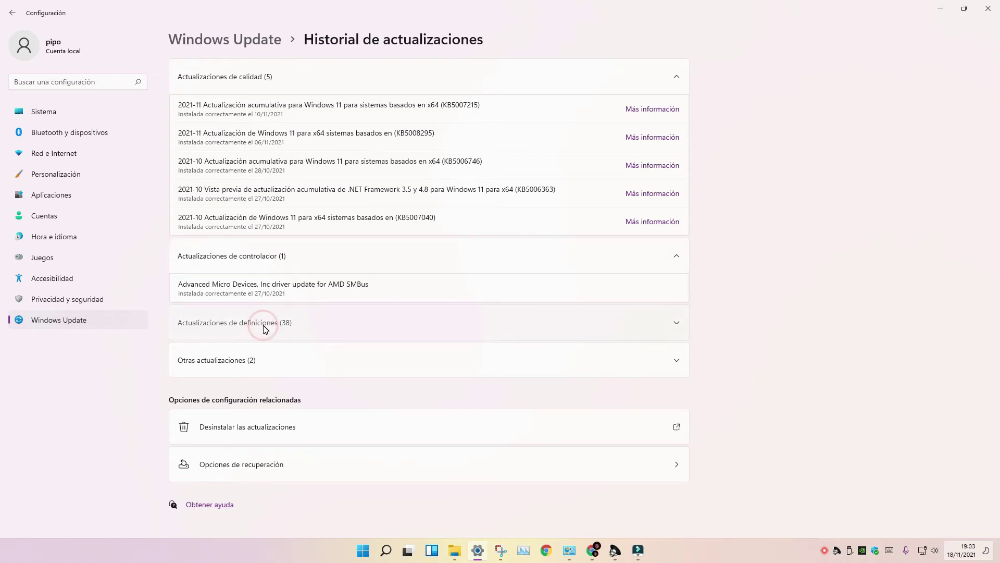
scroll(364, 364, down, 4)
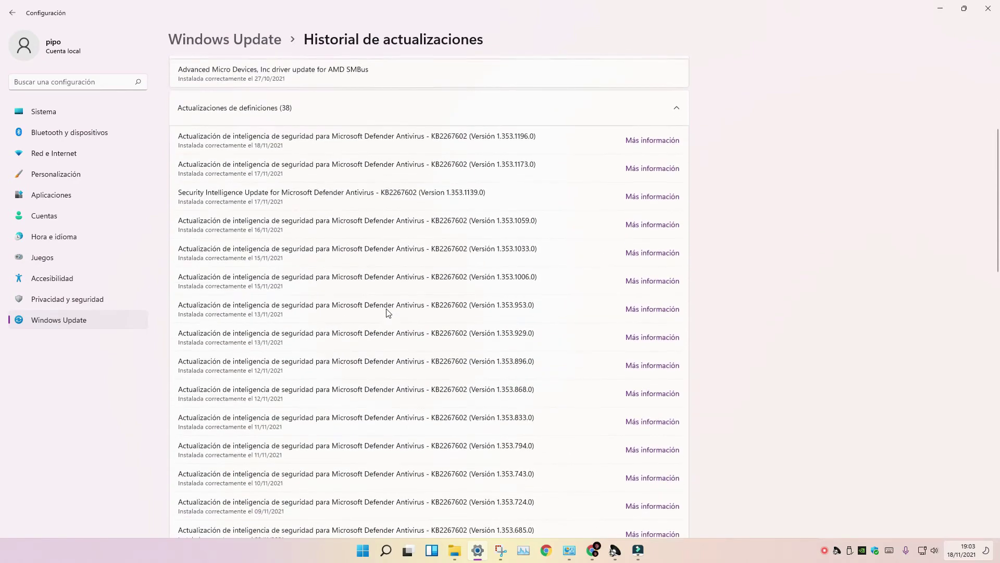
scroll(388, 313, down, 12)
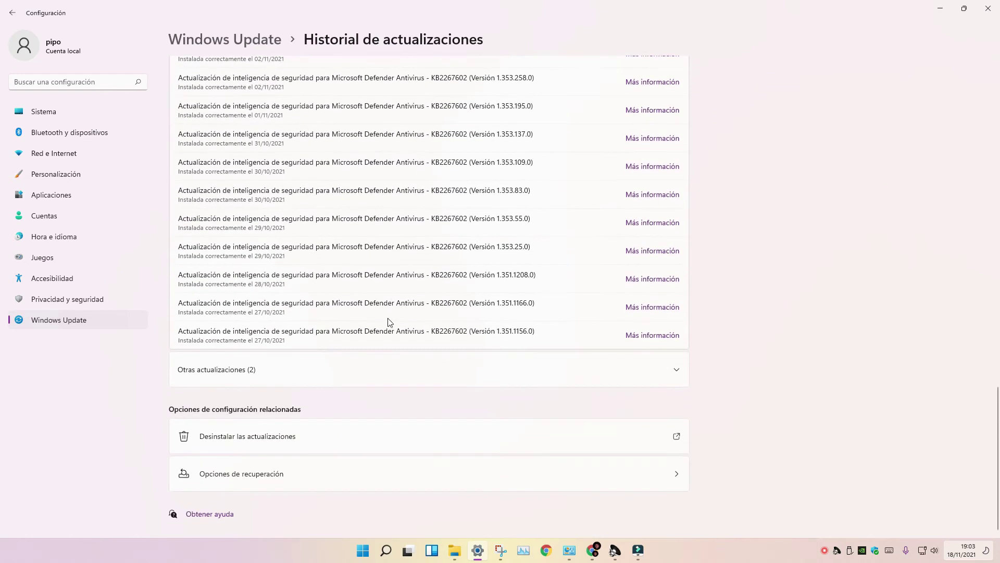
scroll(394, 354, up, 15)
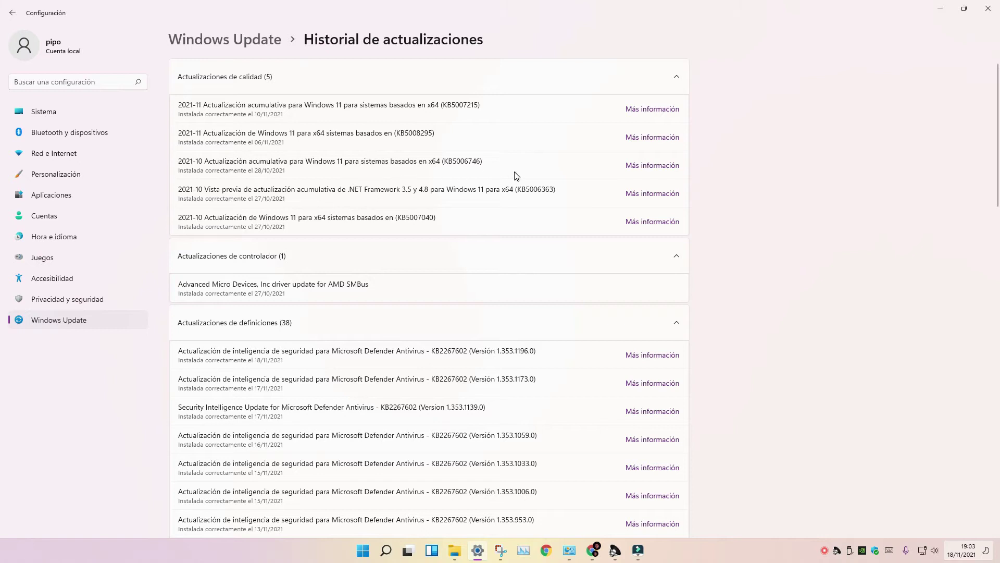
double_click(424, 161)
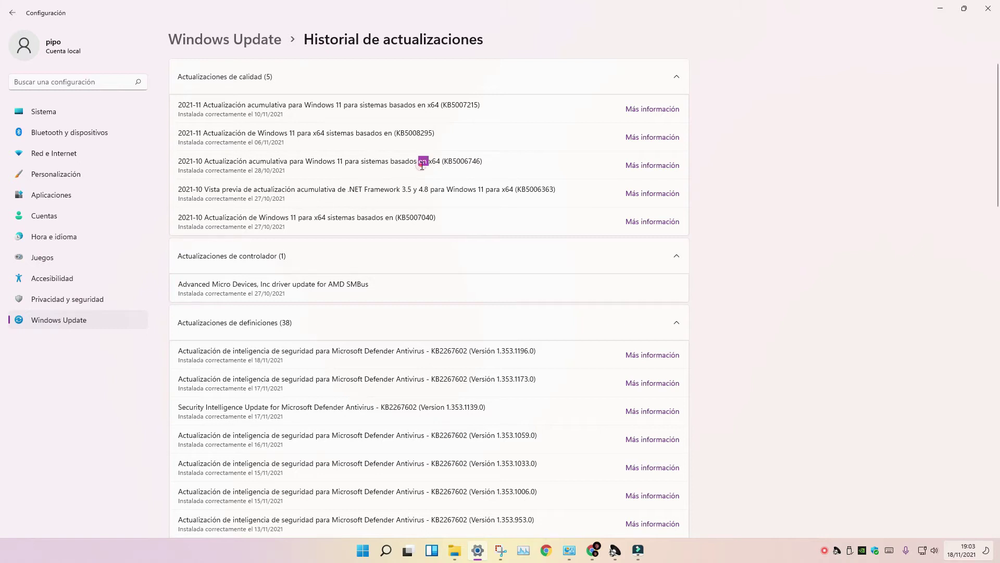
click(253, 256)
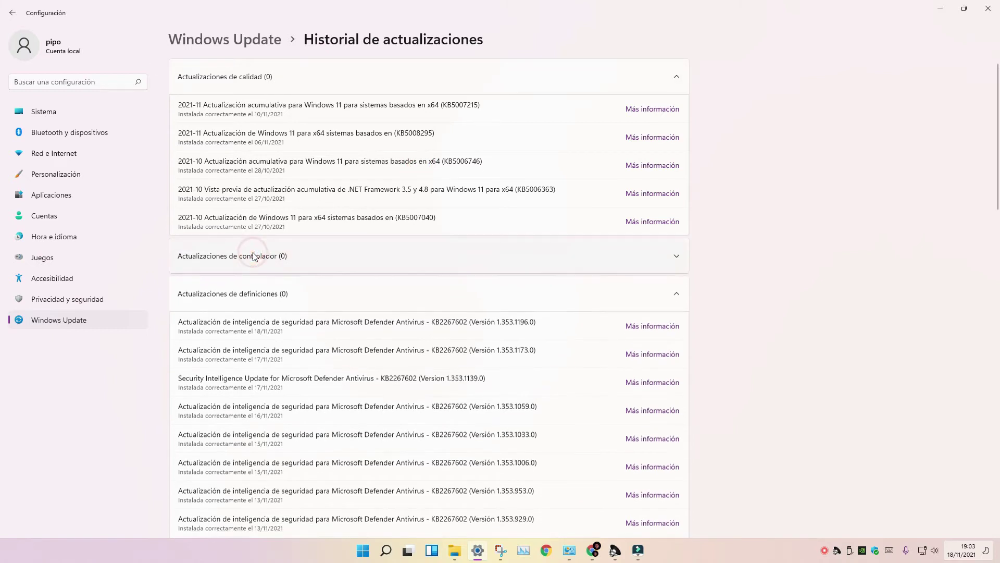
click(9, 14)
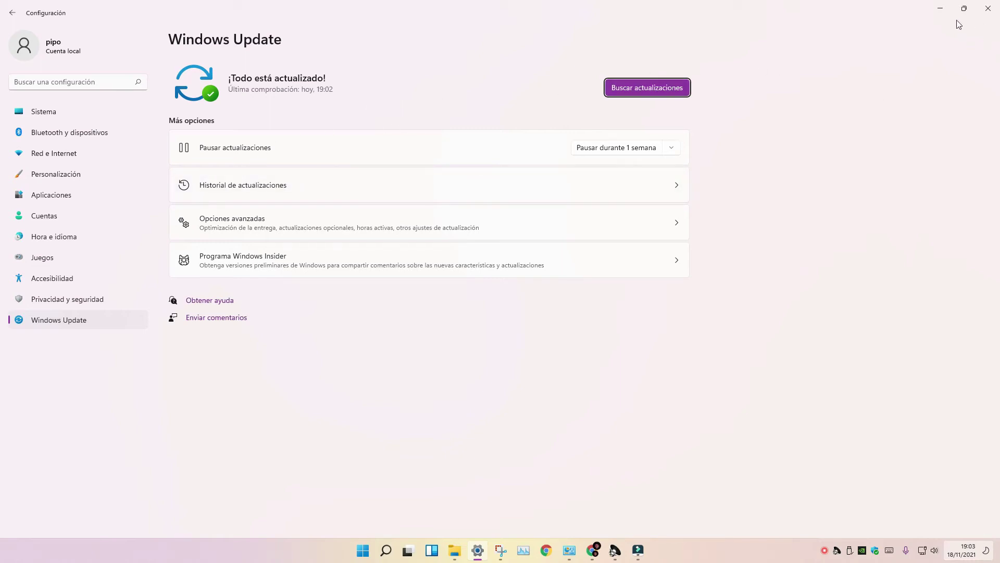
click(942, 11)
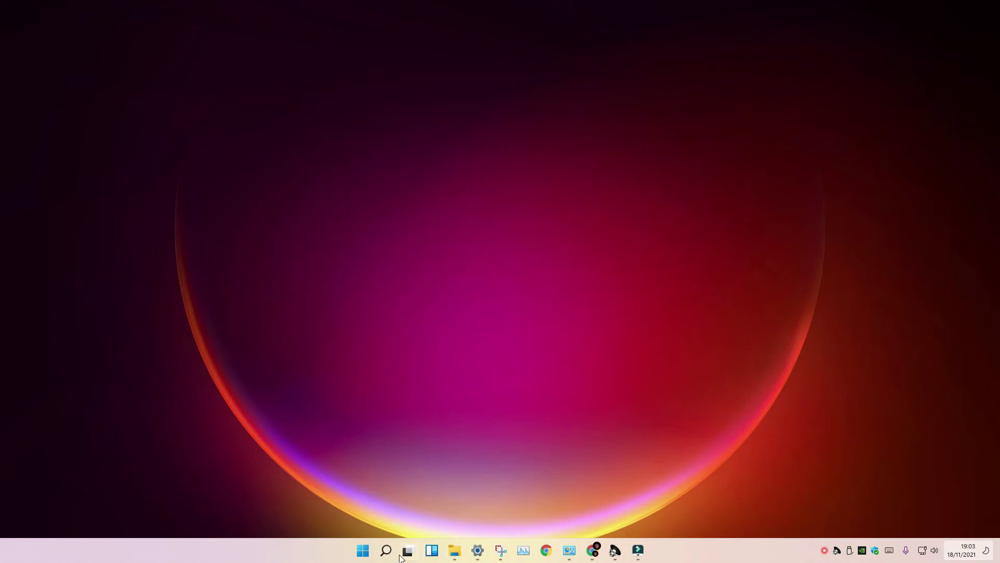
- Open Servicios from the recent Windows searches and open the properties of the Windows Update service
click(385, 550)
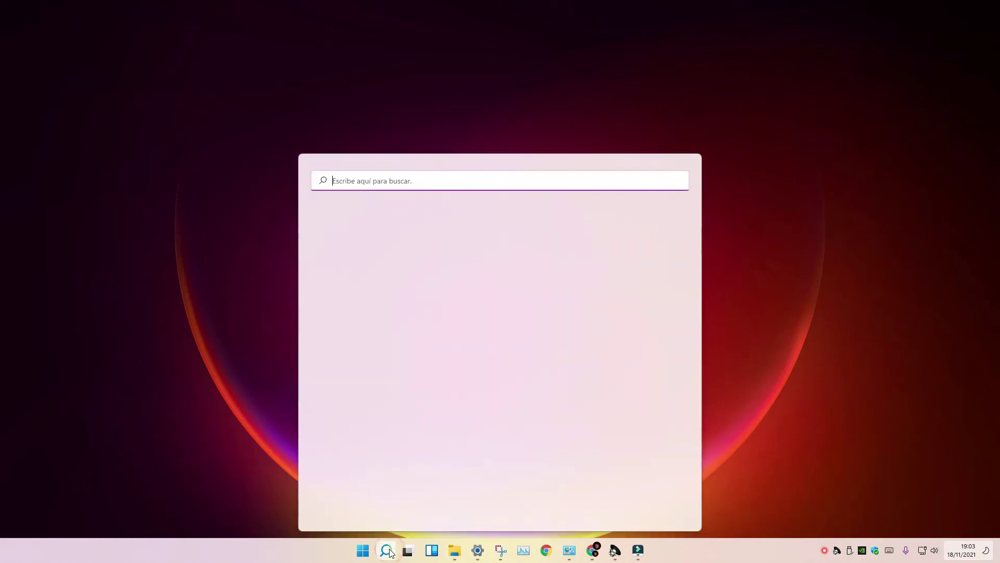
click(459, 184)
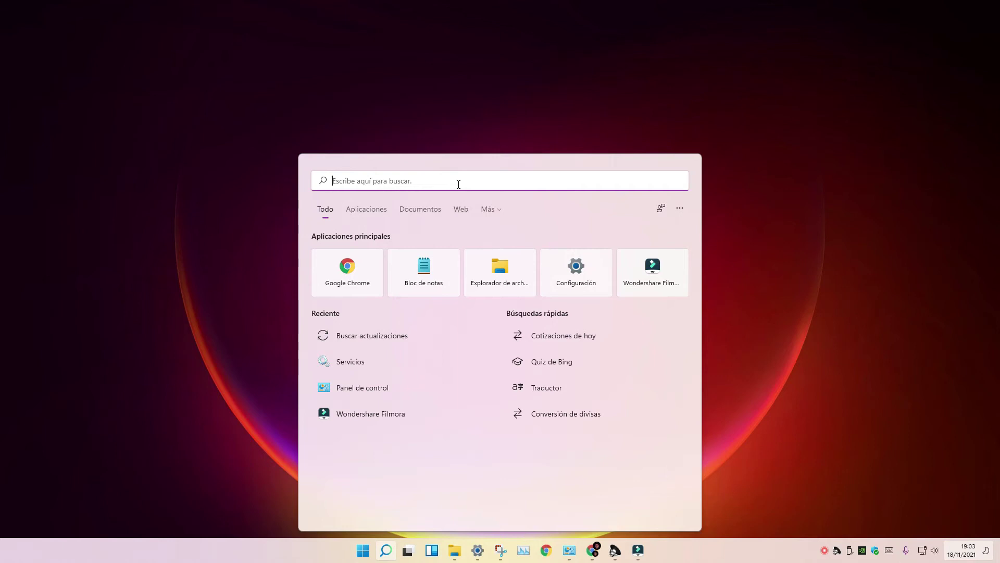
click(367, 364)
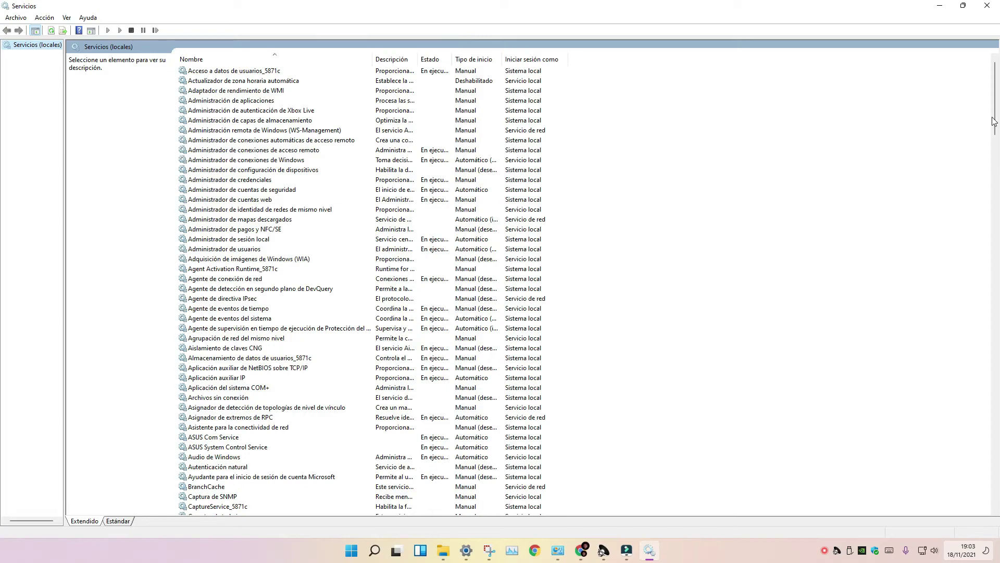
drag(995, 121, 985, 524)
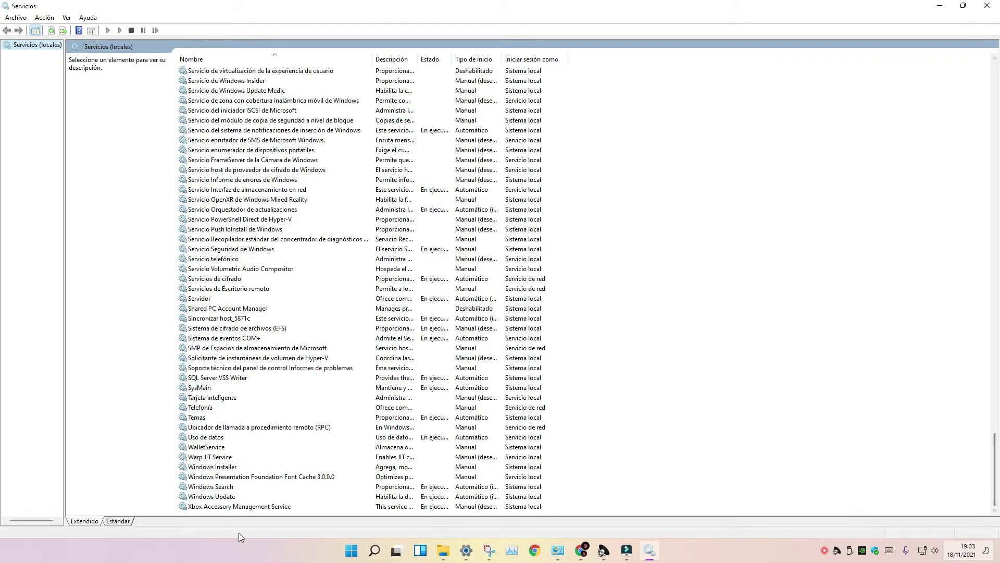
click(229, 496)
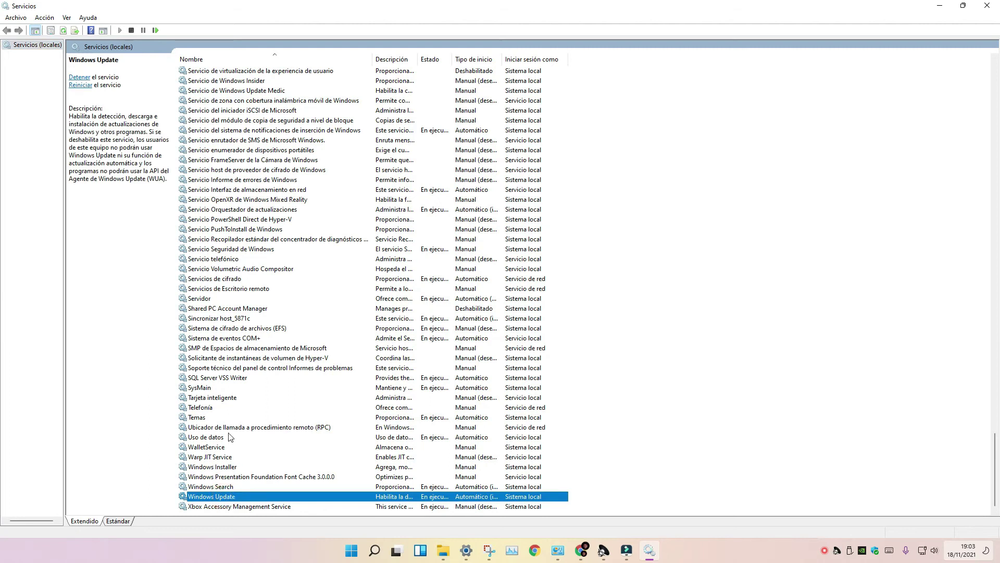
right_click(223, 500)
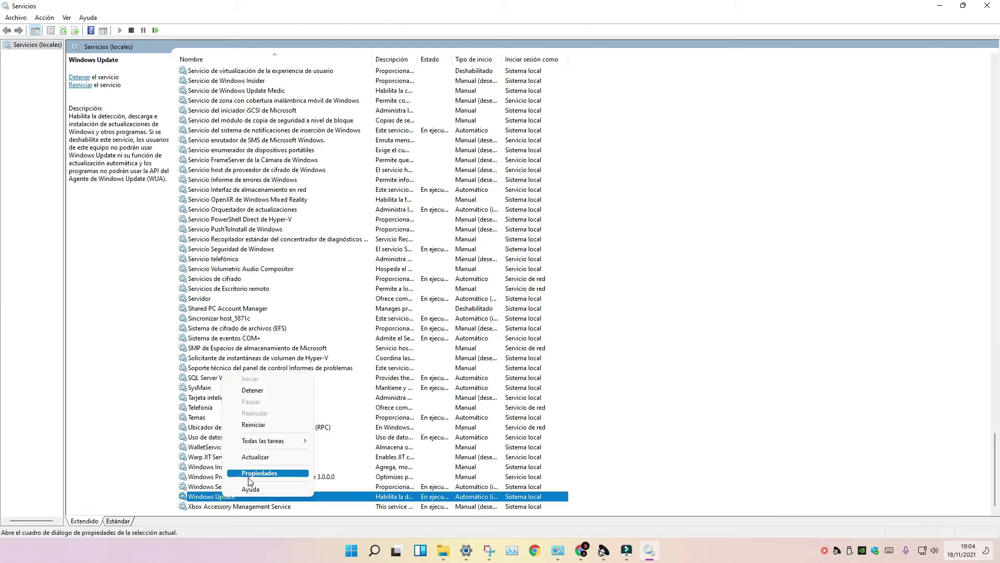
click(246, 475)
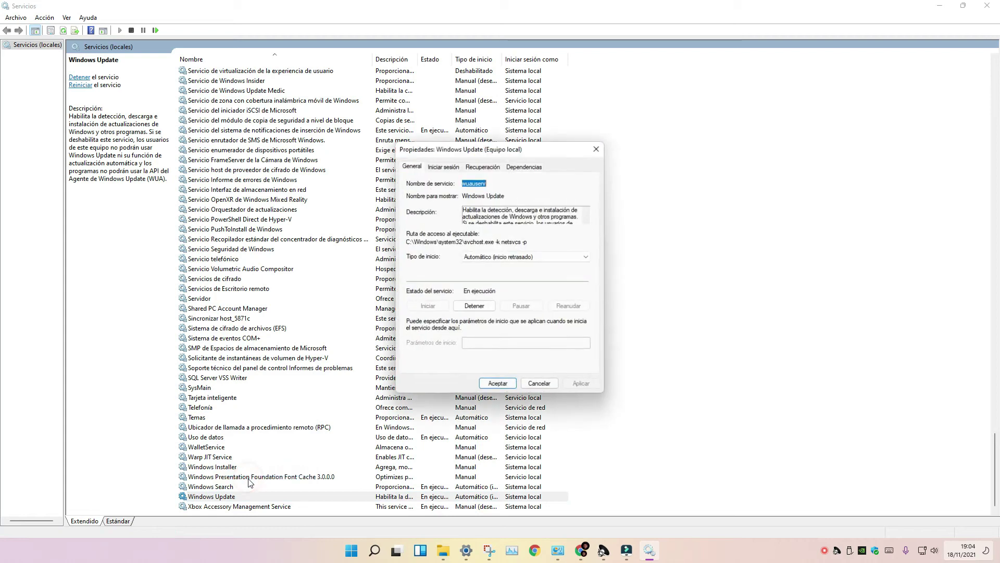
- Select Deshabilitado as the startup type in the Windows Update service's properties
click(512, 257)
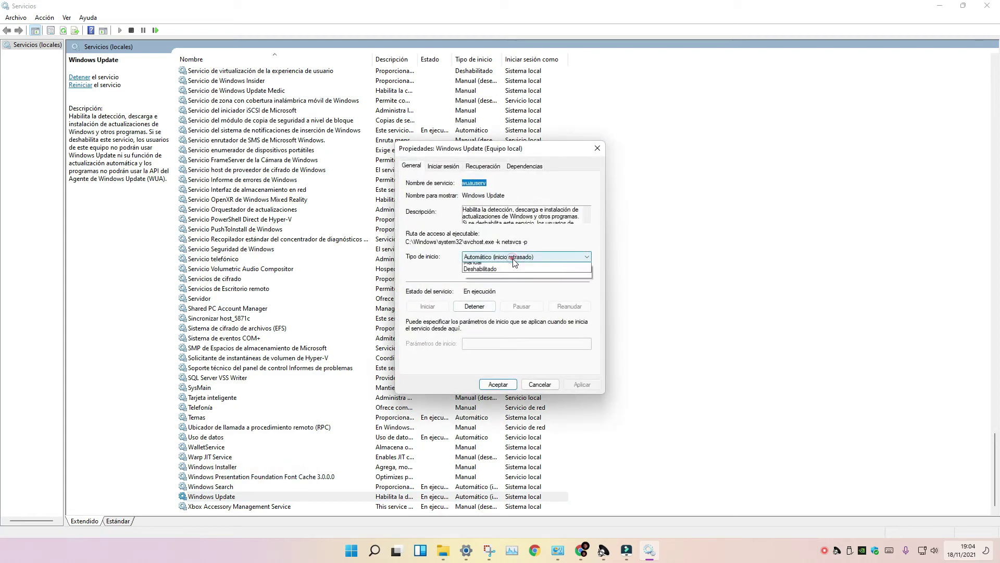
click(513, 258)
click(512, 258)
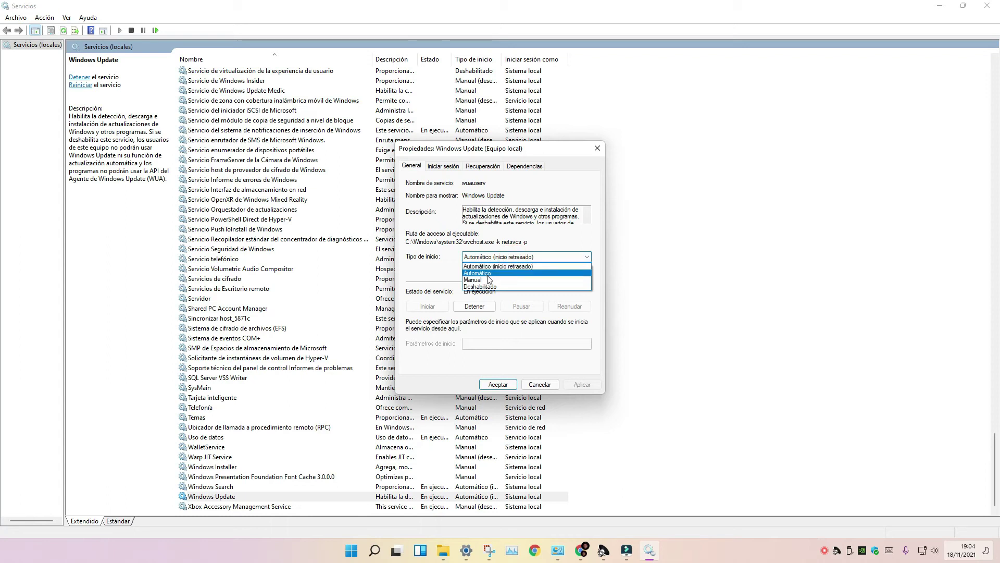
click(485, 287)
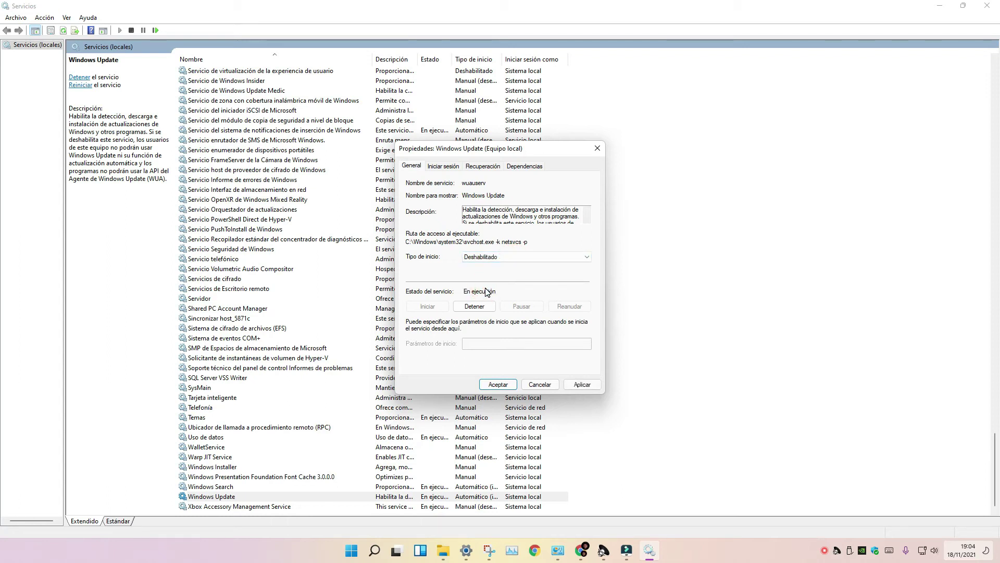
- Set the Windows Update service's startup type to Automático (inicio retrasado), apply it, close the properties and minimize Servicios
click(505, 257)
click(504, 267)
click(586, 382)
click(498, 384)
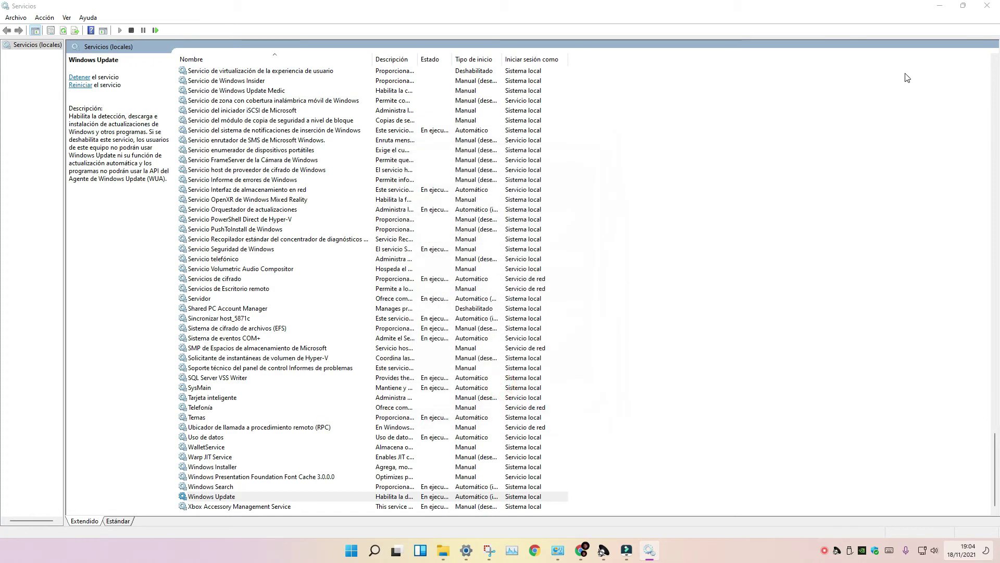
click(943, 9)
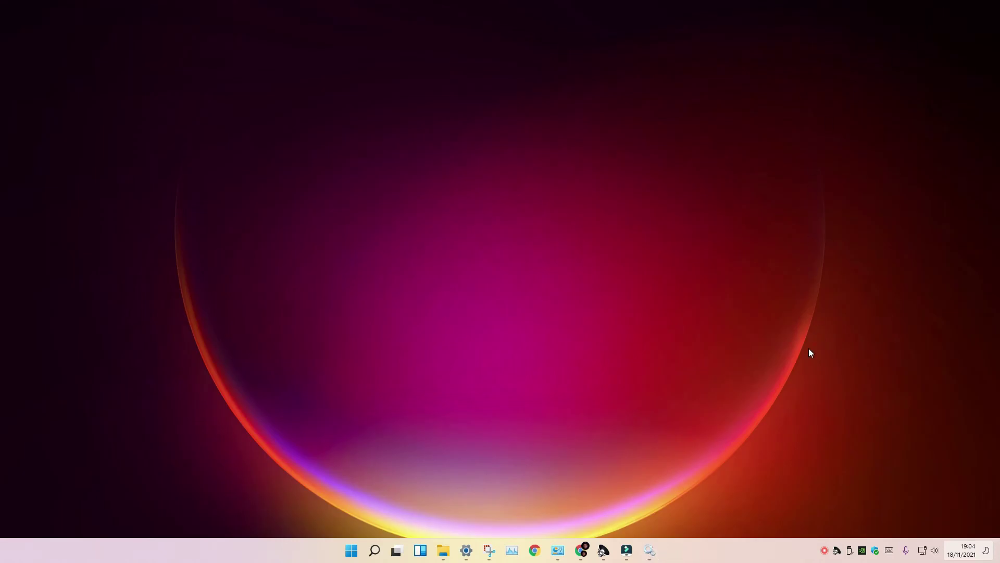